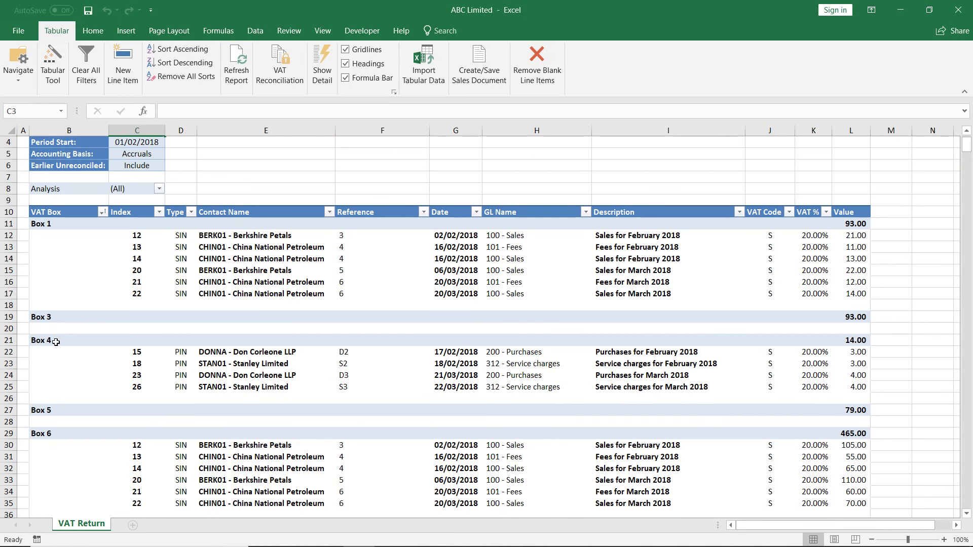
- Examine the Box 4 and Box 7 total lines on the VAT return
left_click_drag(54, 340, 862, 344)
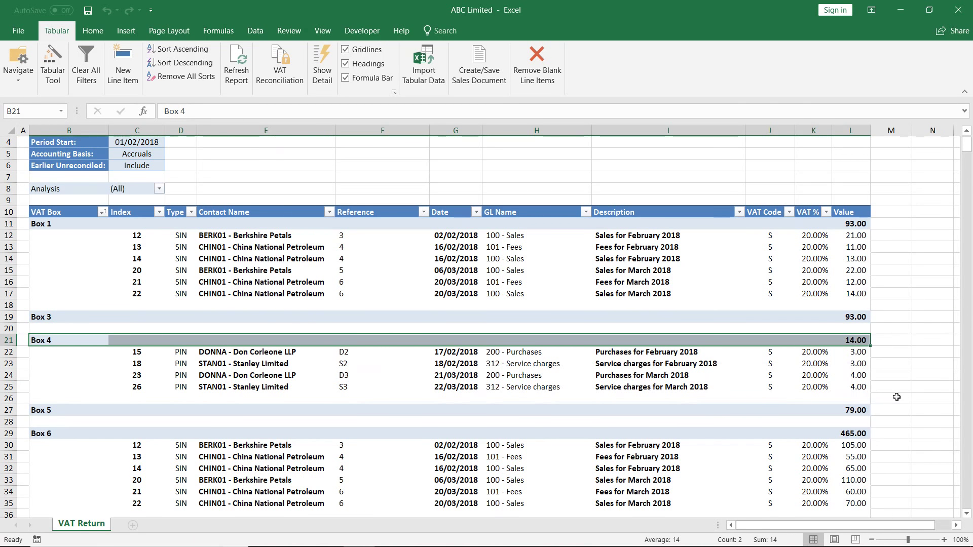
scroll(897, 397, "down", 3)
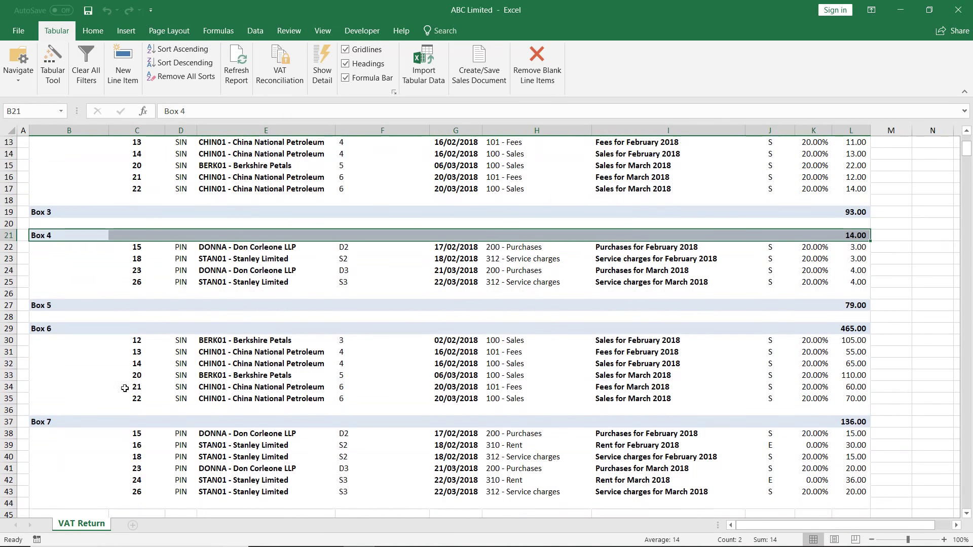
left_click_drag(58, 419, 856, 422)
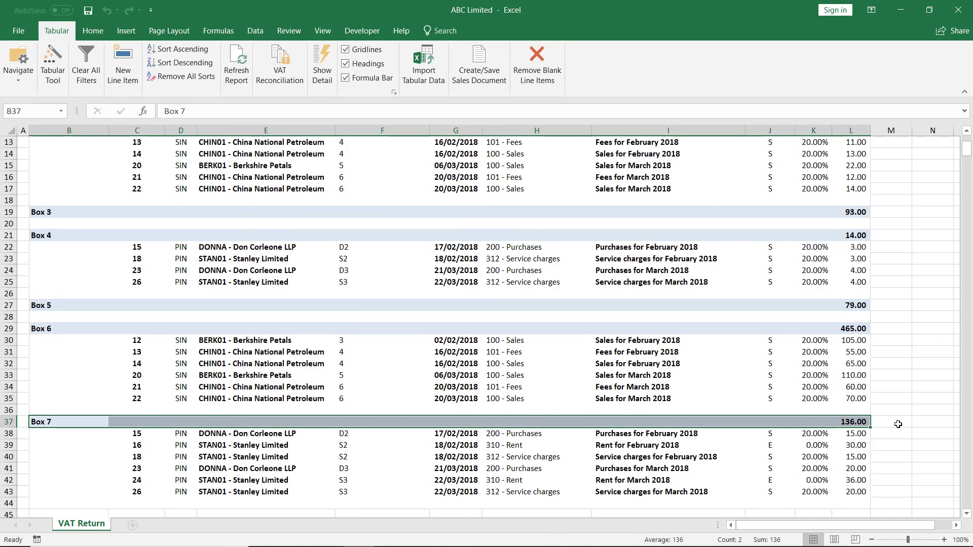
scroll(898, 424, "up", 4)
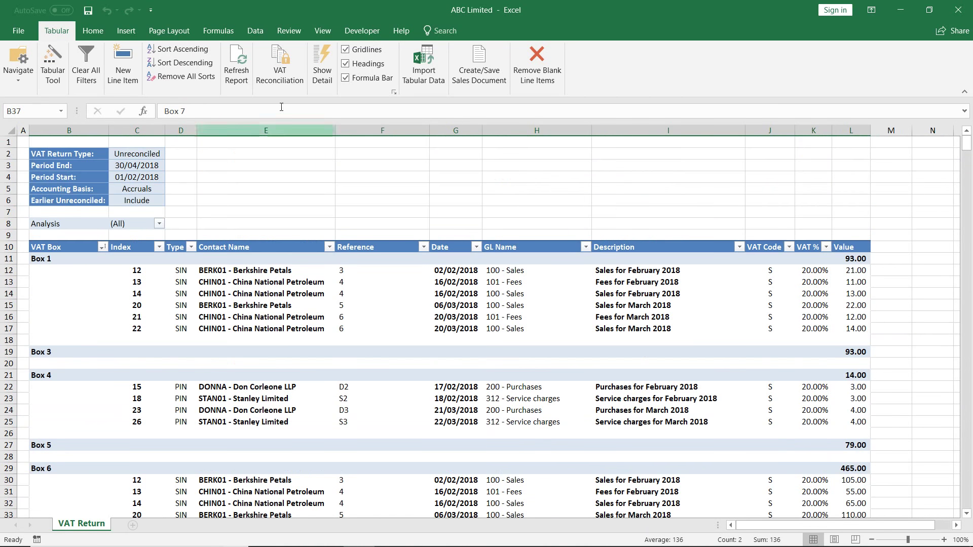
- Open the Transactions sheet and add two blank line items below the last entry
left_click(27, 60)
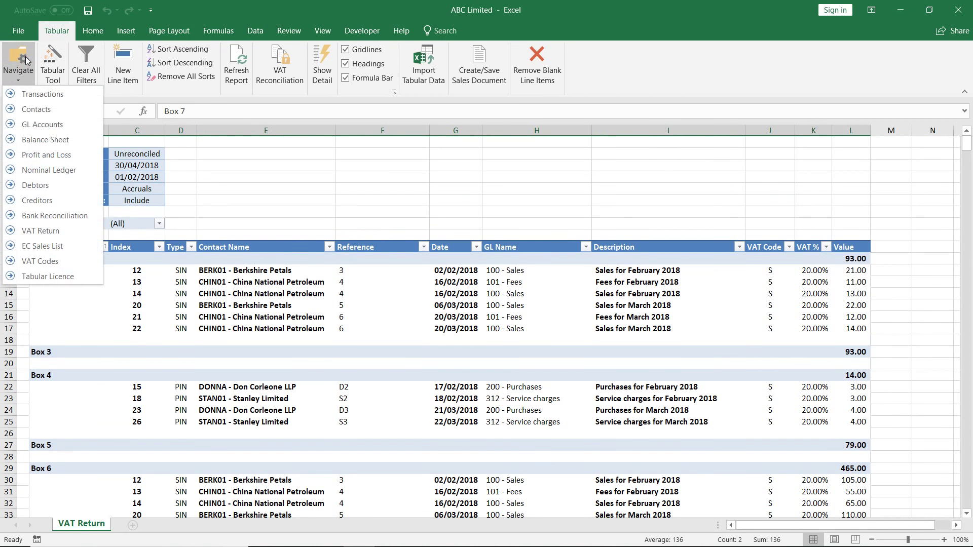
left_click(33, 97)
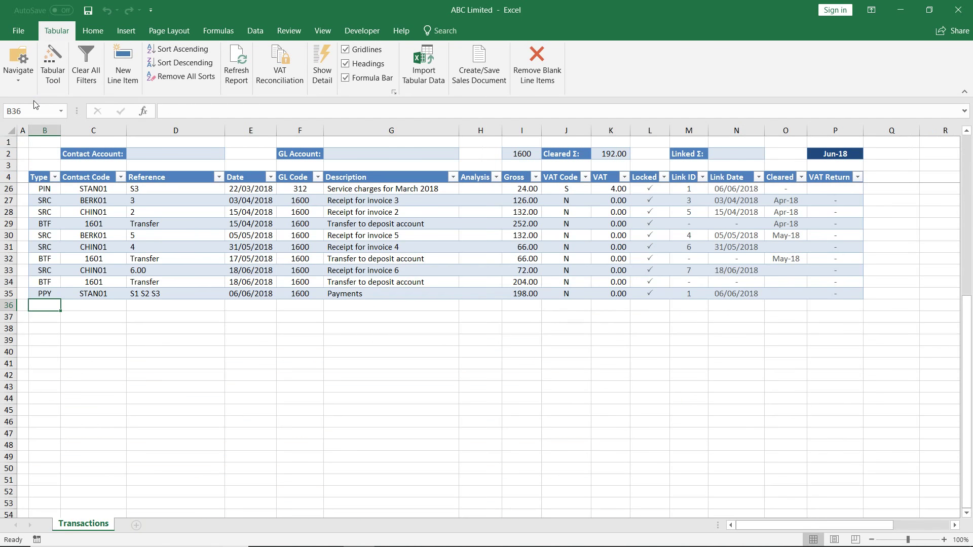
left_click(122, 59)
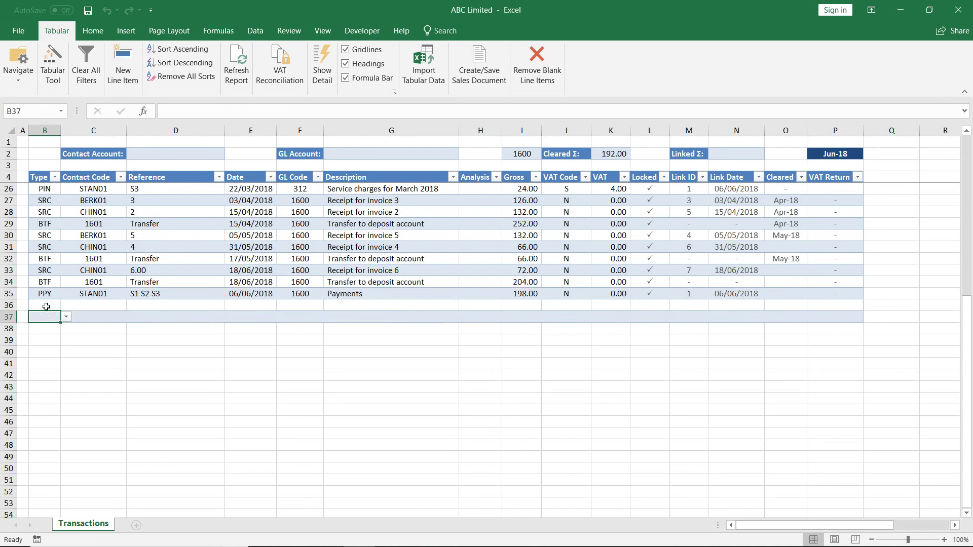
- Set the transaction type to JDR in row 36 and JCR in row 37
left_click(65, 305)
scroll(55, 355, "down", 3)
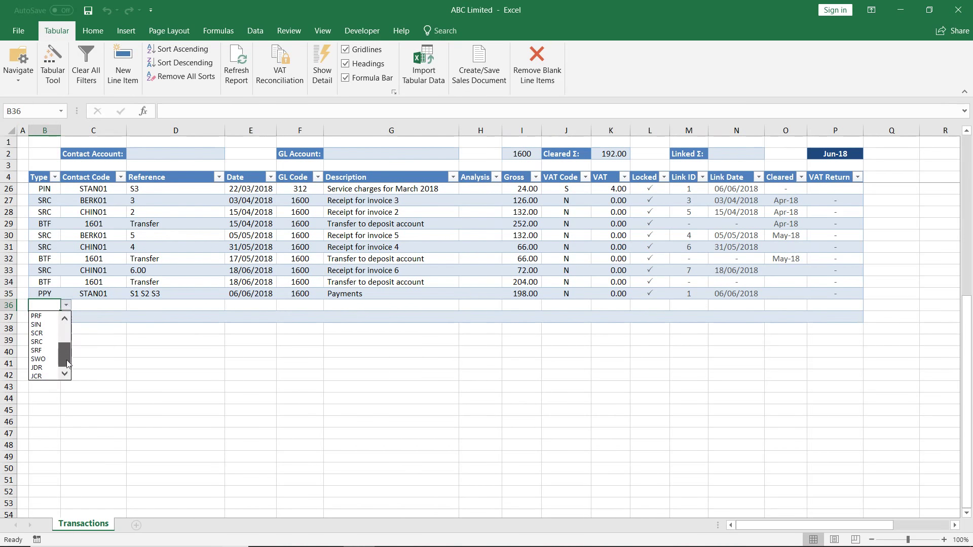
left_click(54, 375)
left_click(53, 319)
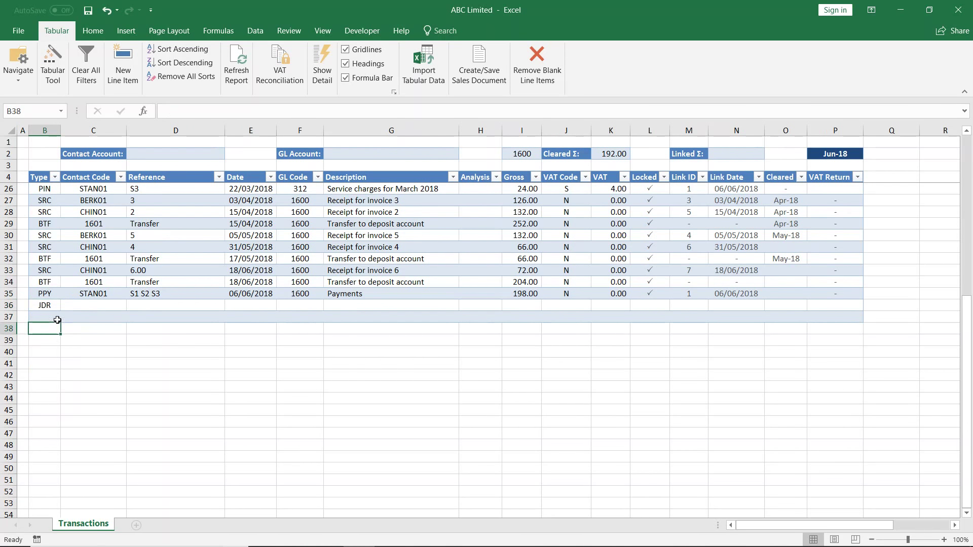
left_click(66, 316)
scroll(46, 359, "down", 3)
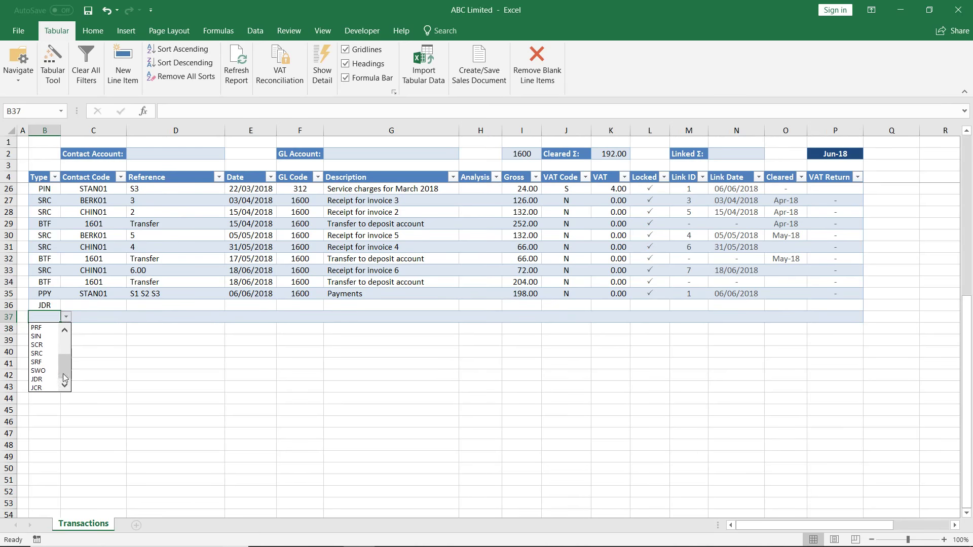
left_click(45, 388)
- Set the contact code of both journal lines to the dash option
left_click(111, 307)
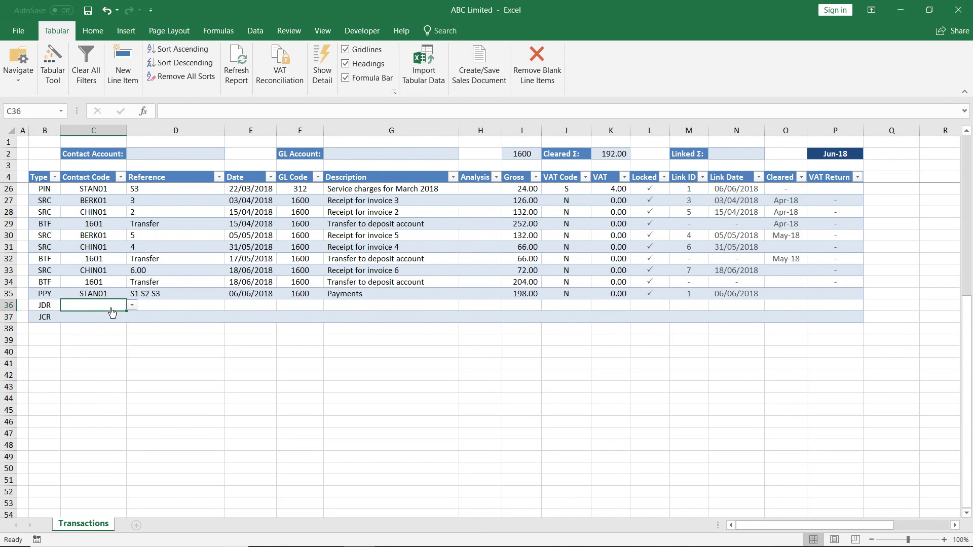
left_click(131, 305)
left_click(110, 317)
left_click(109, 317)
left_click(131, 316)
left_click(109, 328)
- Enter the reference "VAT adjustment Apr18" on the JDR line and copy it down to the JCR line
left_click(170, 308)
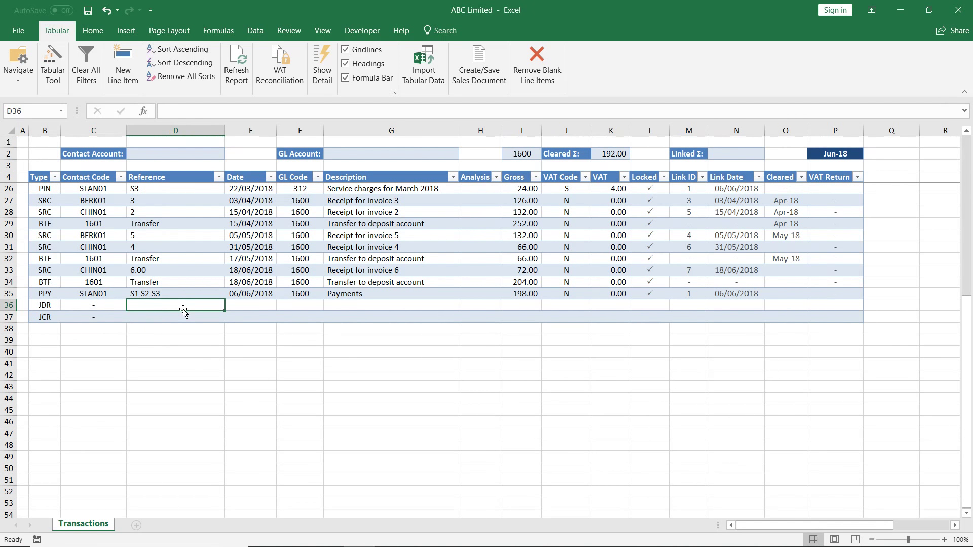
type("VAT adjustment")
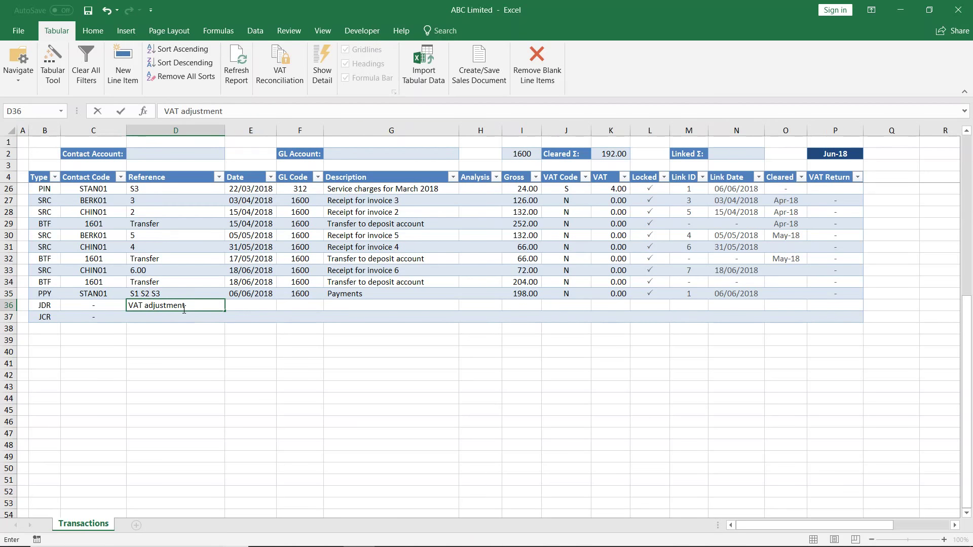
type(" Apr18")
key("Return")
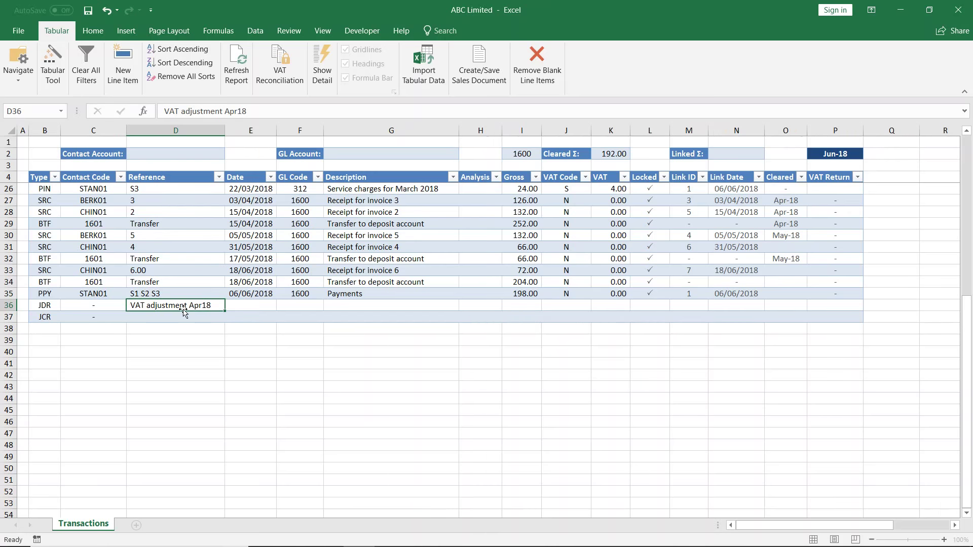
key("ctrl+d")
- Date the JDR line 30/04/2018 and fill the same date down to the JCR line
left_click(272, 309)
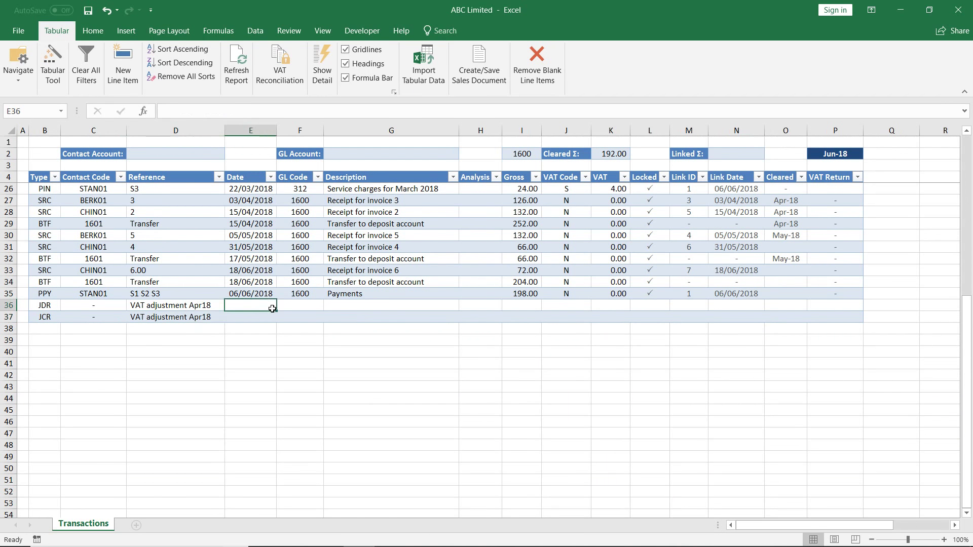
type("30")
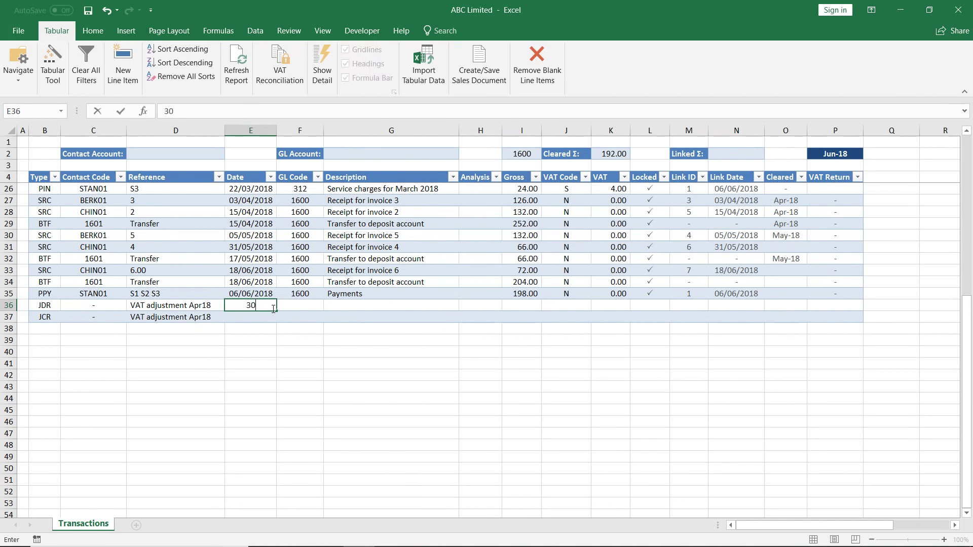
type("/4/18")
key("Return")
key("shift+Up")
key("ctrl+d")
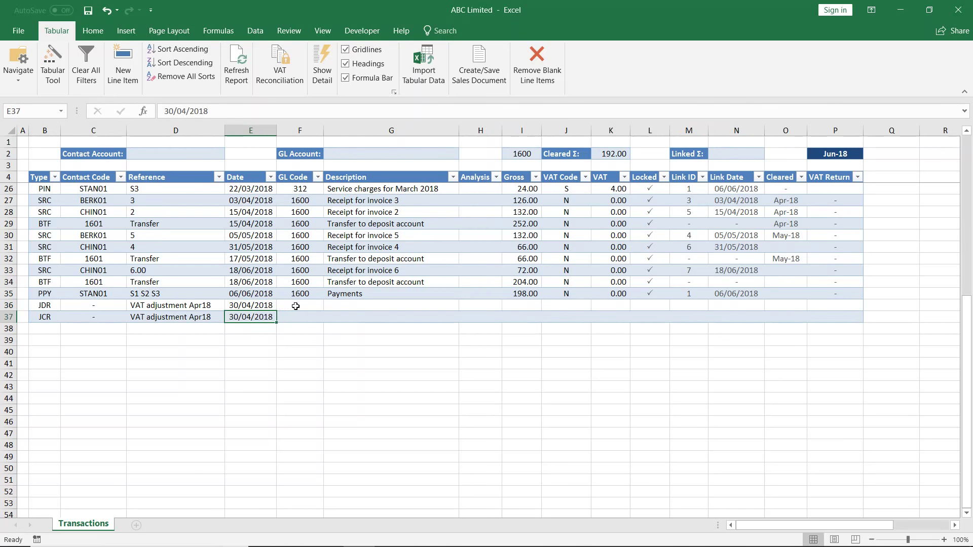
- Search GL accounts for "irrecov" to assign code 350, Irrecoverable VAT, to the JDR line, and check the account name
left_click(303, 308)
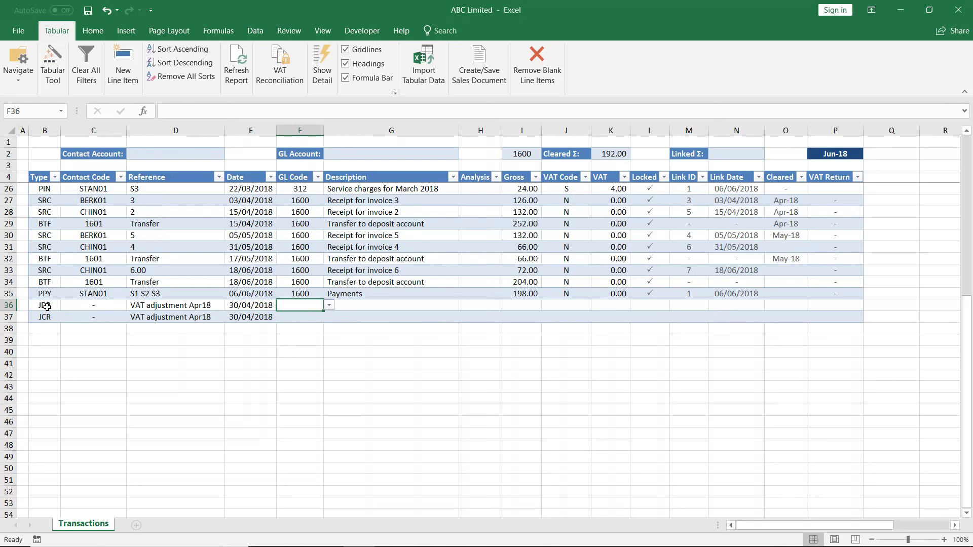
left_click(47, 307)
left_click(306, 305)
double_click(310, 309)
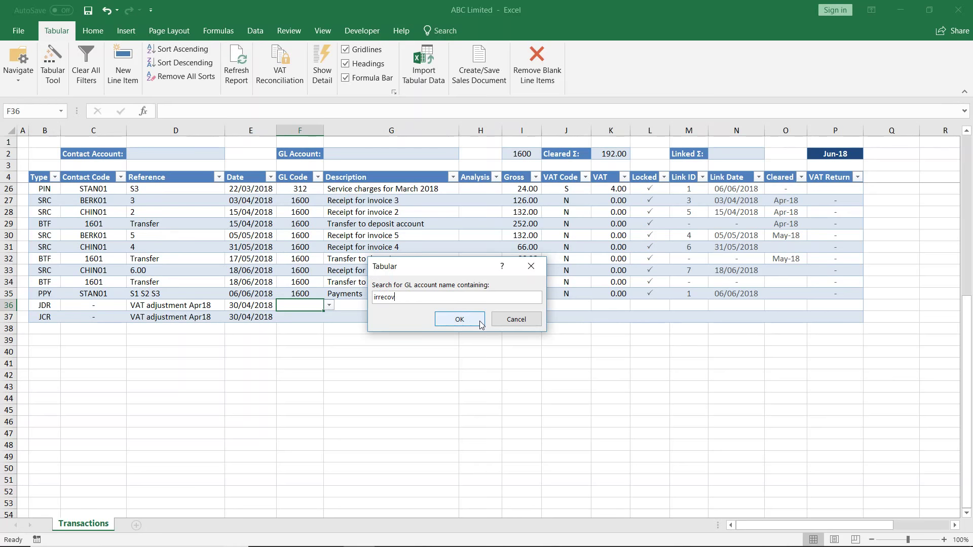
left_click(459, 319)
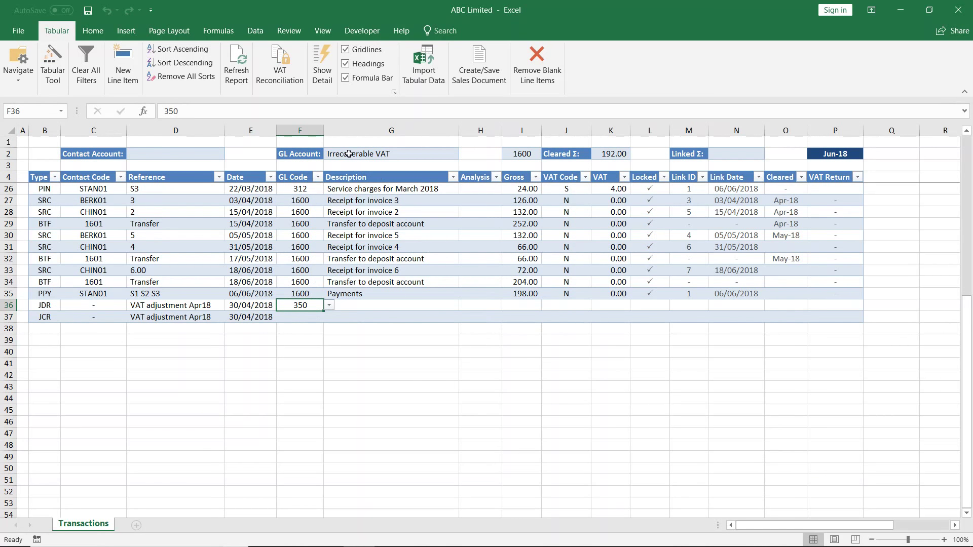
left_click(380, 156)
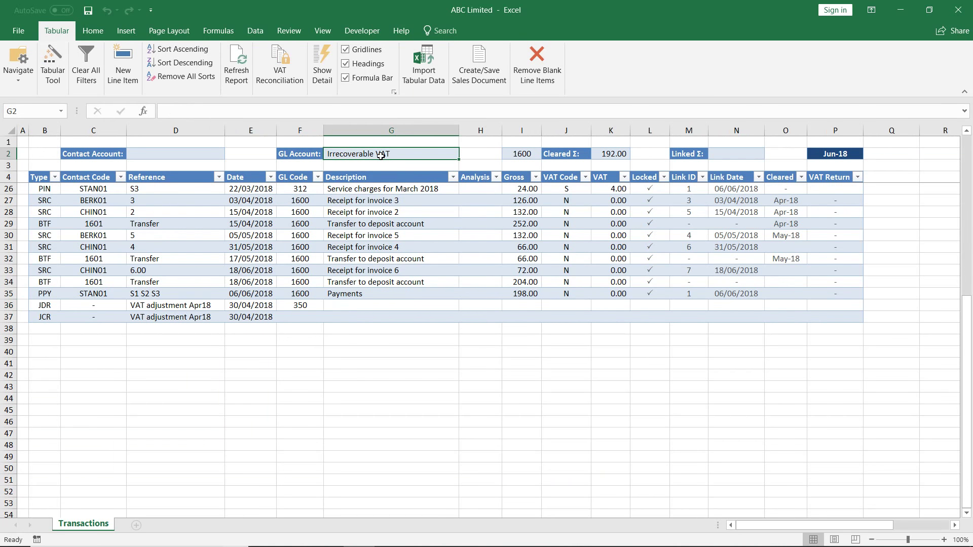
- Enter the description "Irrecoverable VAT for Apr18" on the JDR line
left_click(363, 306)
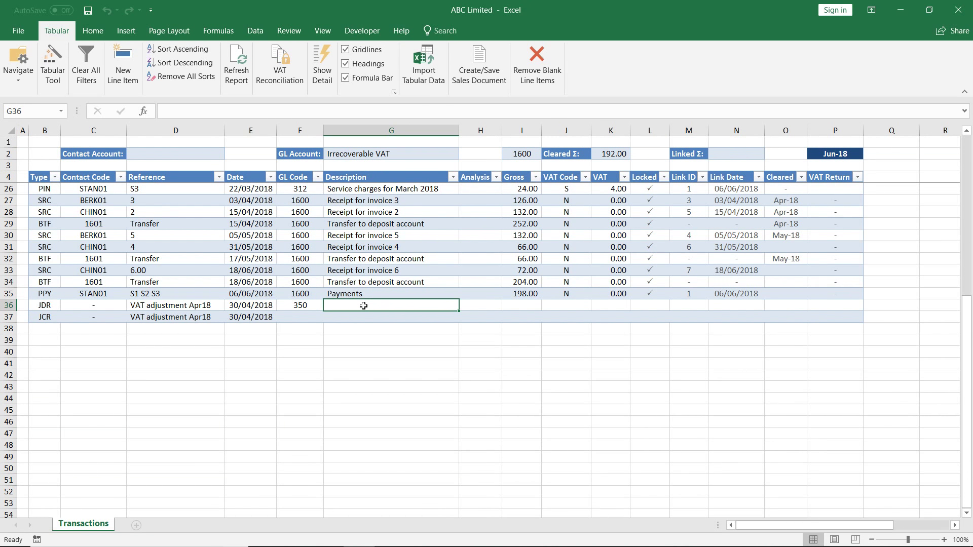
type("Irreco")
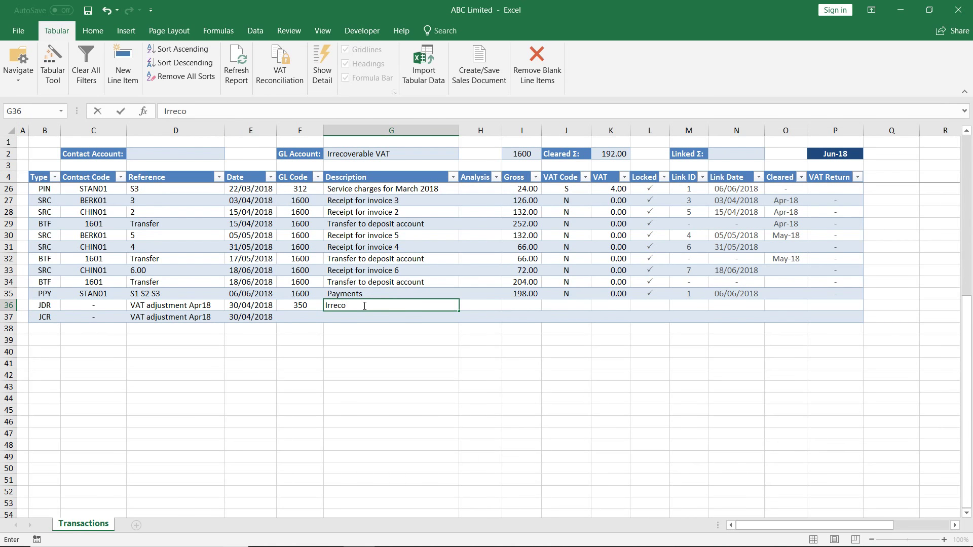
type("verable VAT for Apr")
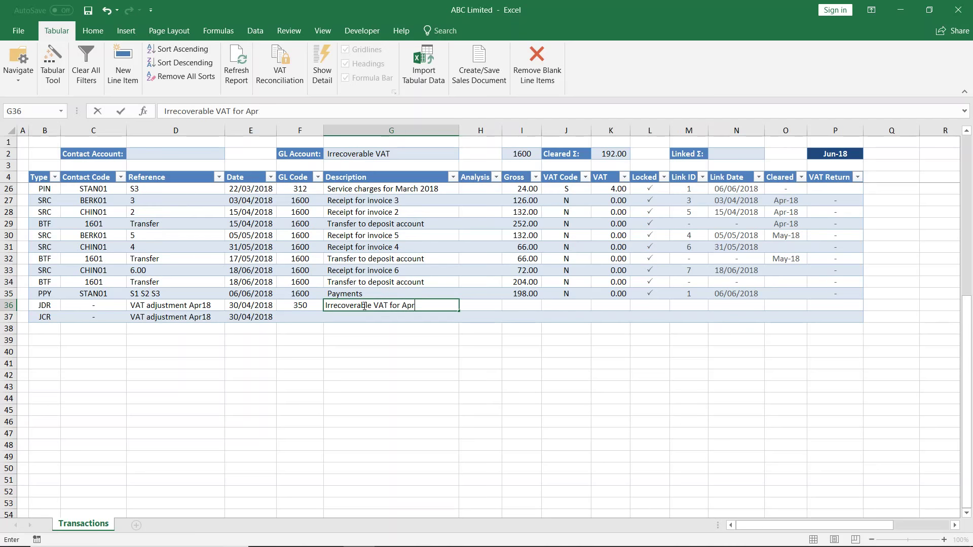
type("18")
key("Return")
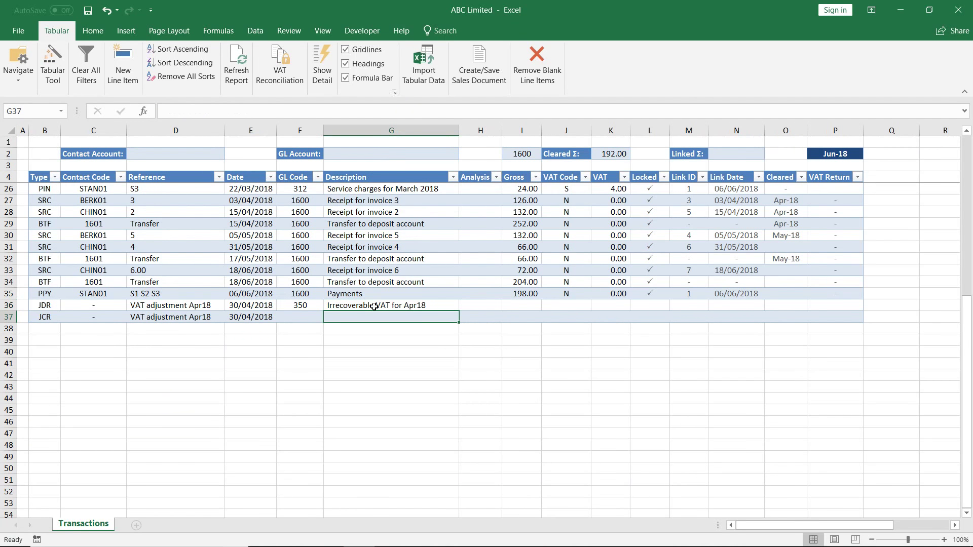
- Set the gross amount of the JDR line to 5
left_click(517, 307)
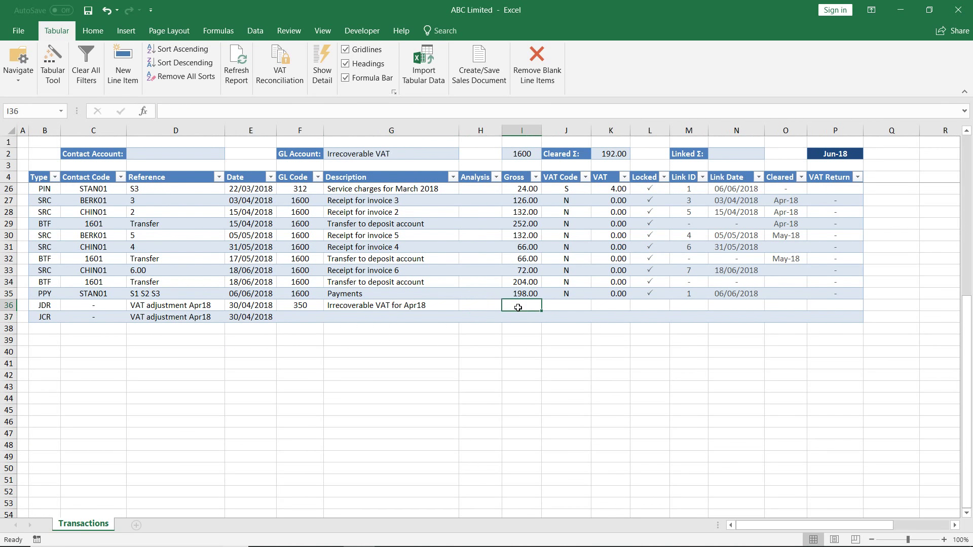
type("5")
key("Return")
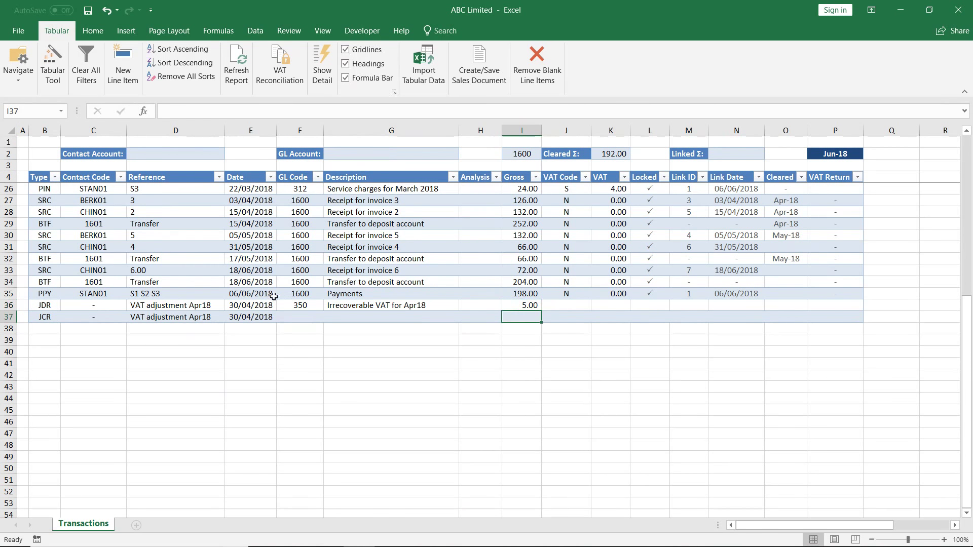
- Search GL accounts for "vat cont" to assign code 1707, VAT control account, to the JCR line
left_click(308, 318)
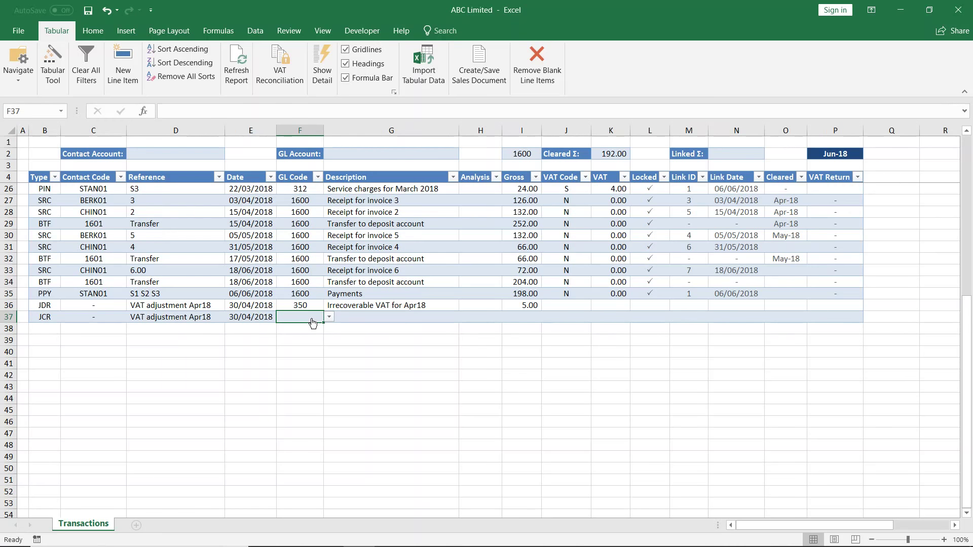
double_click(312, 323)
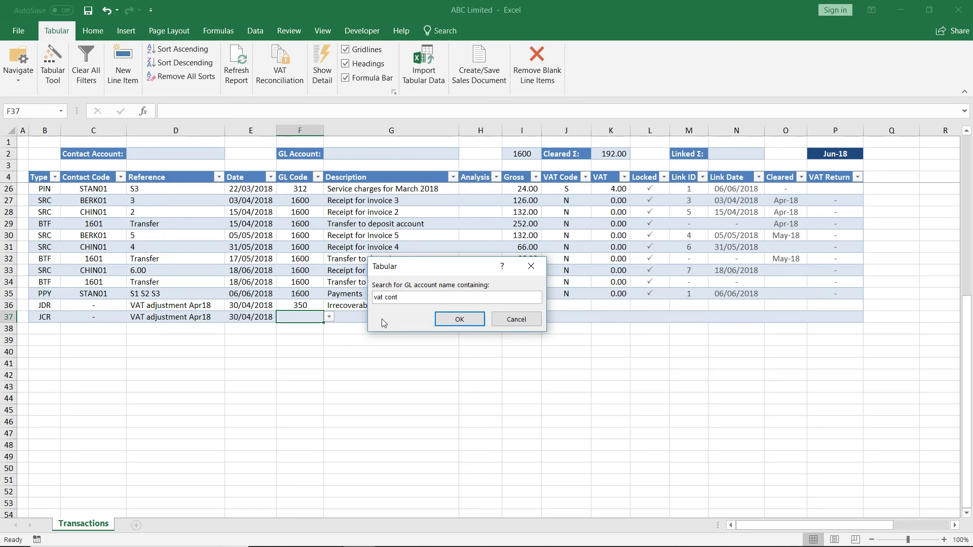
left_click(470, 318)
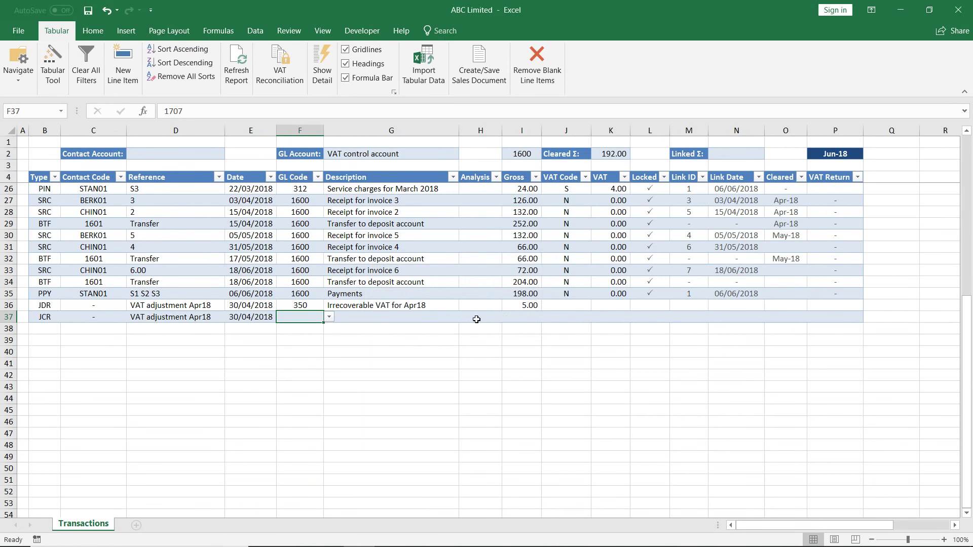
- Copy the description "Irrecoverable VAT for Apr18" down to the JCR line and set its gross amount to 5
left_click(368, 318)
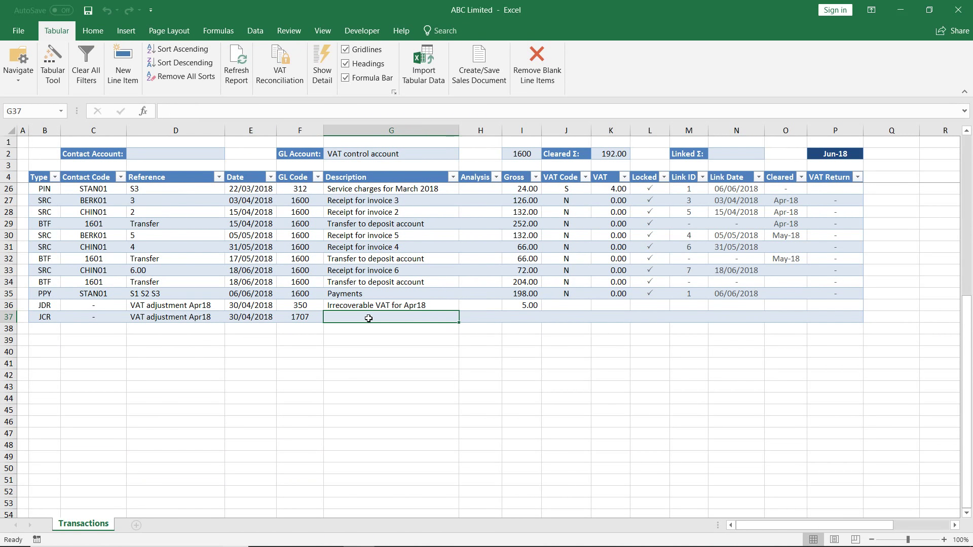
key("ctrl+d")
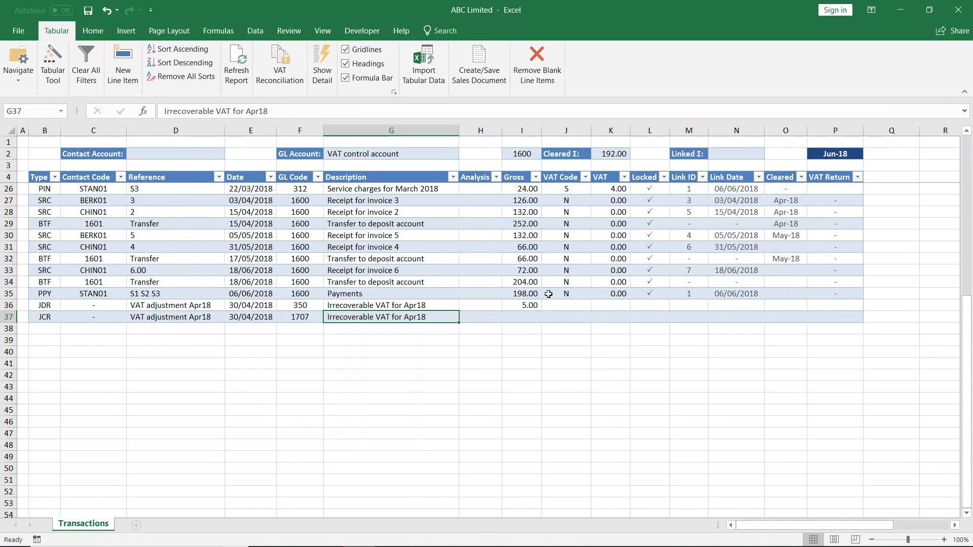
left_click(535, 316)
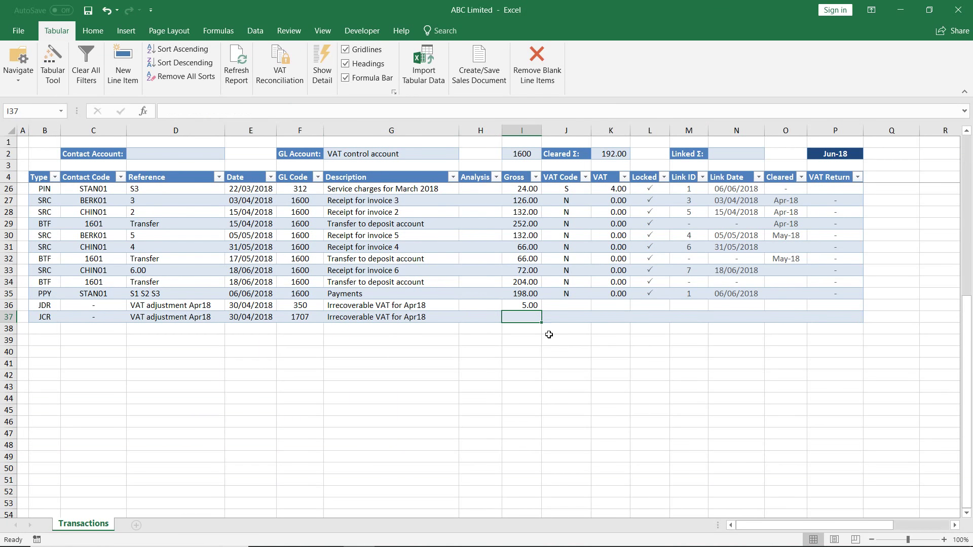
left_click_drag(480, 305, 483, 316)
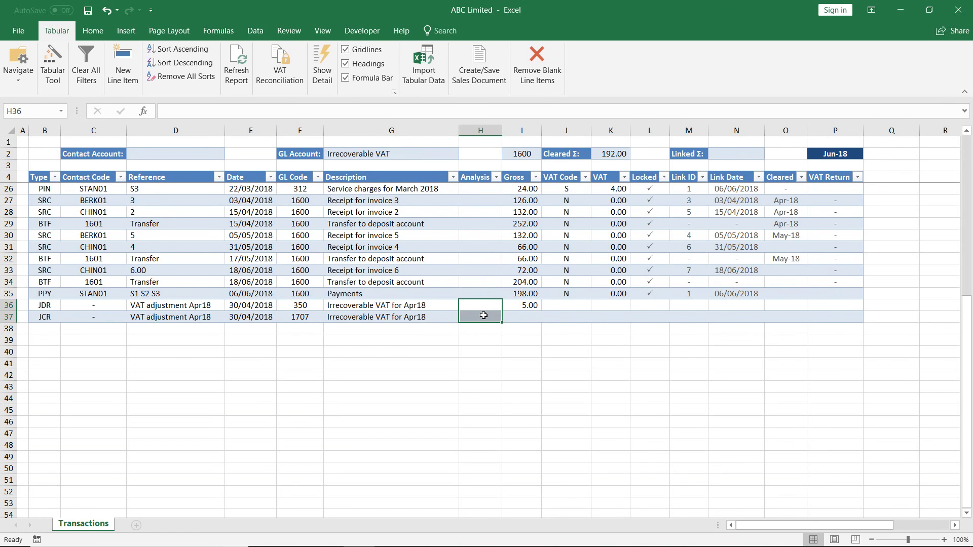
left_click(532, 316)
type("5")
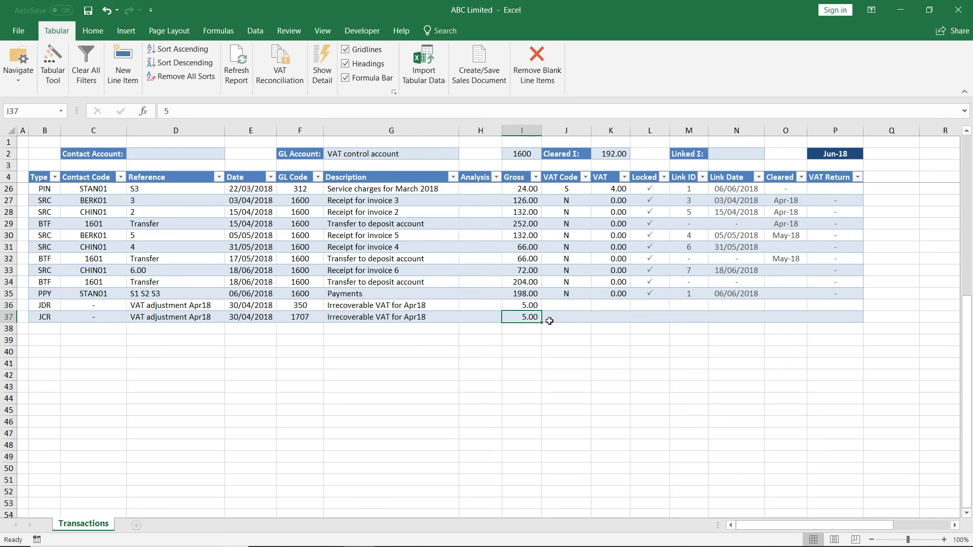
- Set the VAT code of the JDR line to 7
left_click(571, 309)
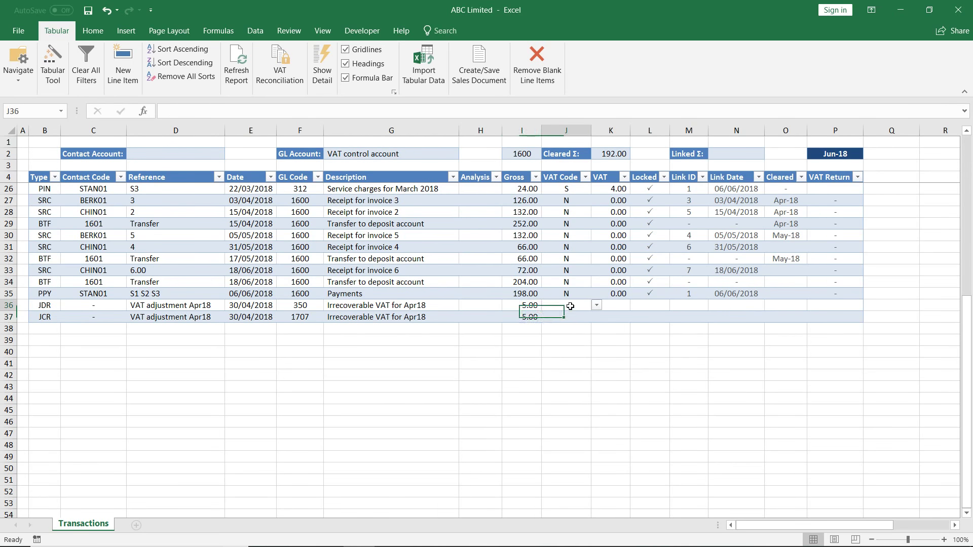
left_click(598, 306)
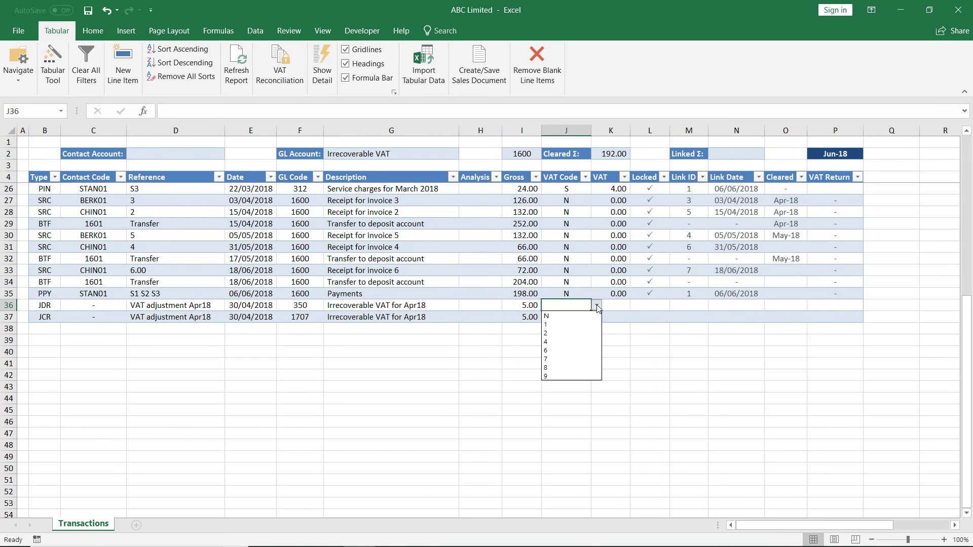
left_click(569, 360)
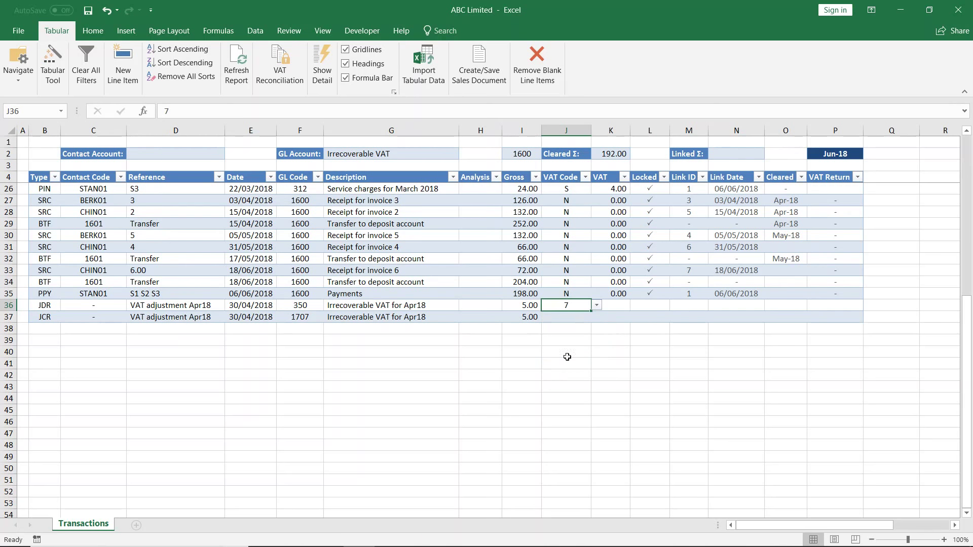
left_click(573, 318)
left_click(571, 305)
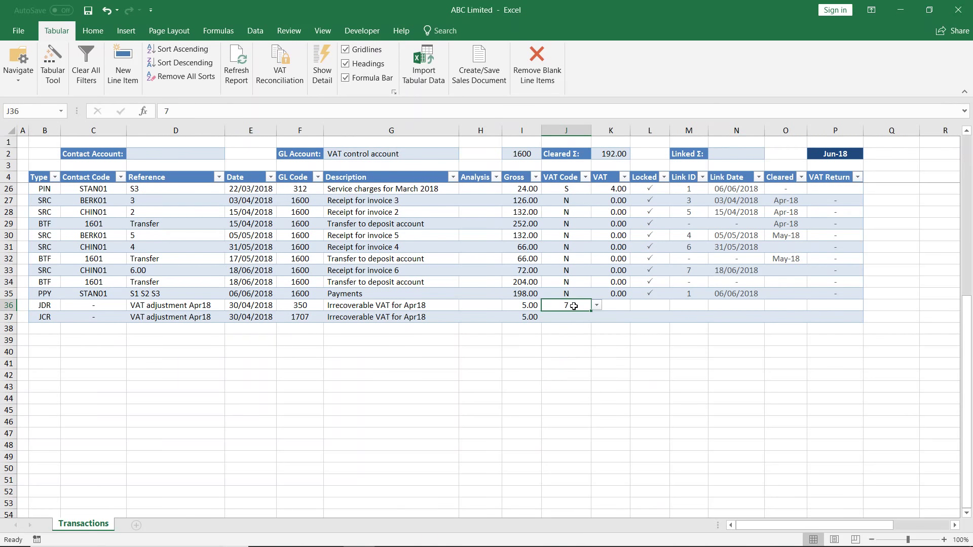
- Set the VAT code of the JCR line to 4
left_click(583, 318)
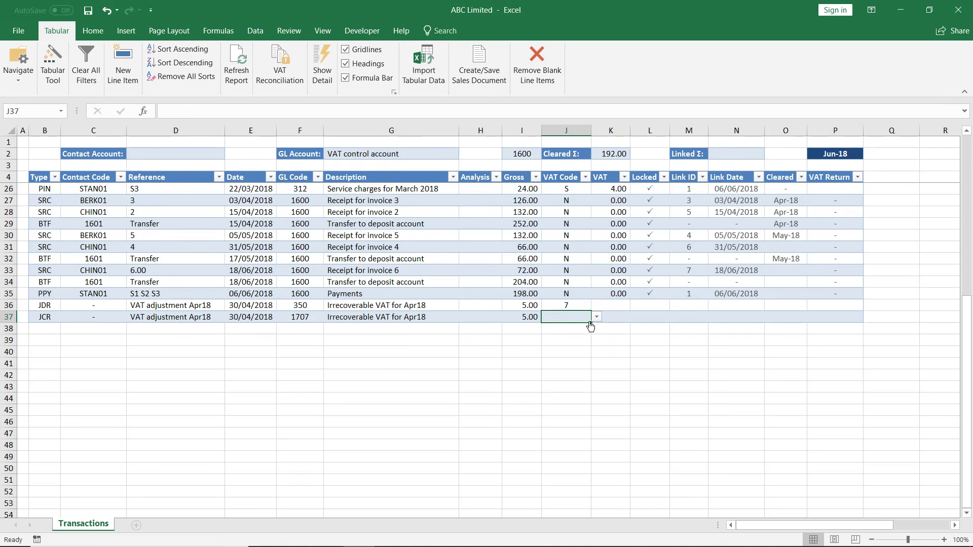
left_click(597, 320)
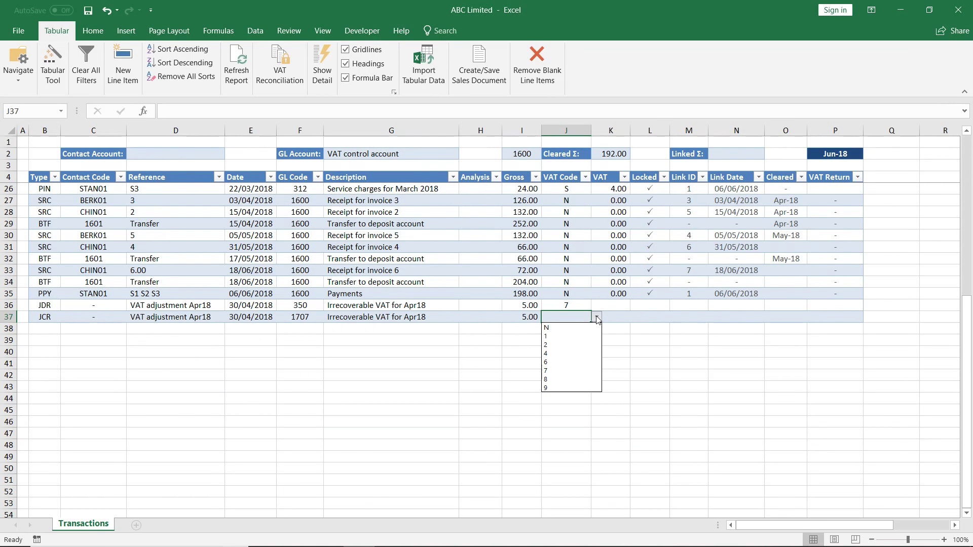
left_click(557, 357)
- Lock the JDR and JCR journal lines, accepting that their transaction date is outside the current month
left_click(620, 306)
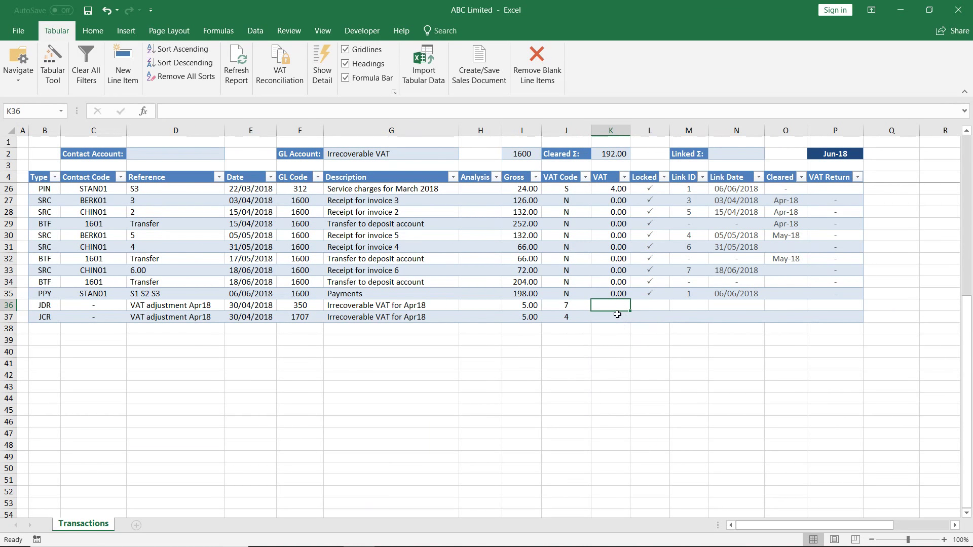
left_click(641, 306)
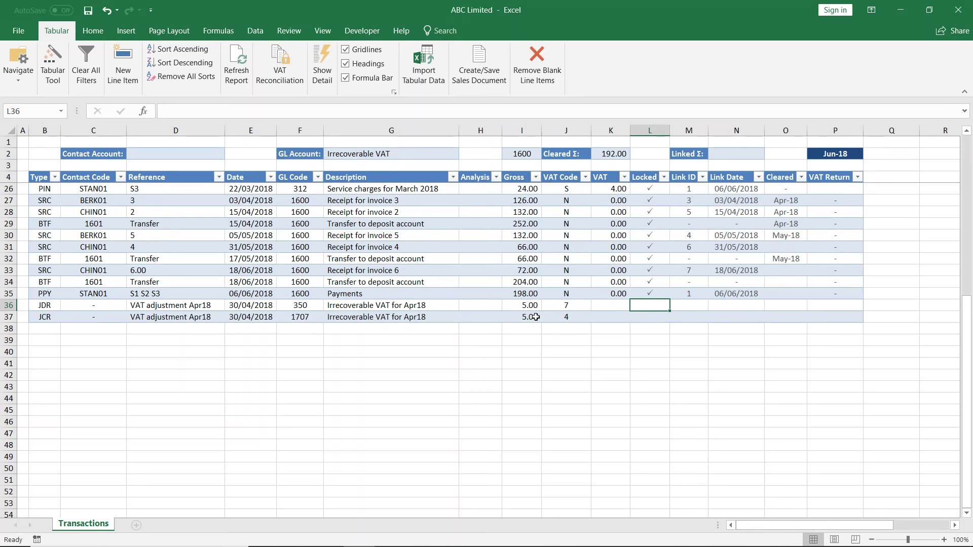
double_click(649, 309)
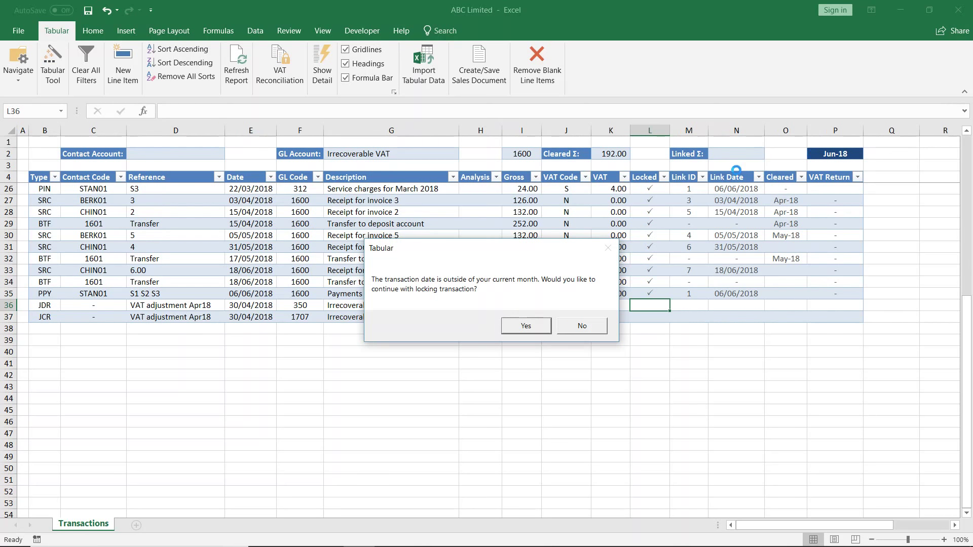
left_click(526, 326)
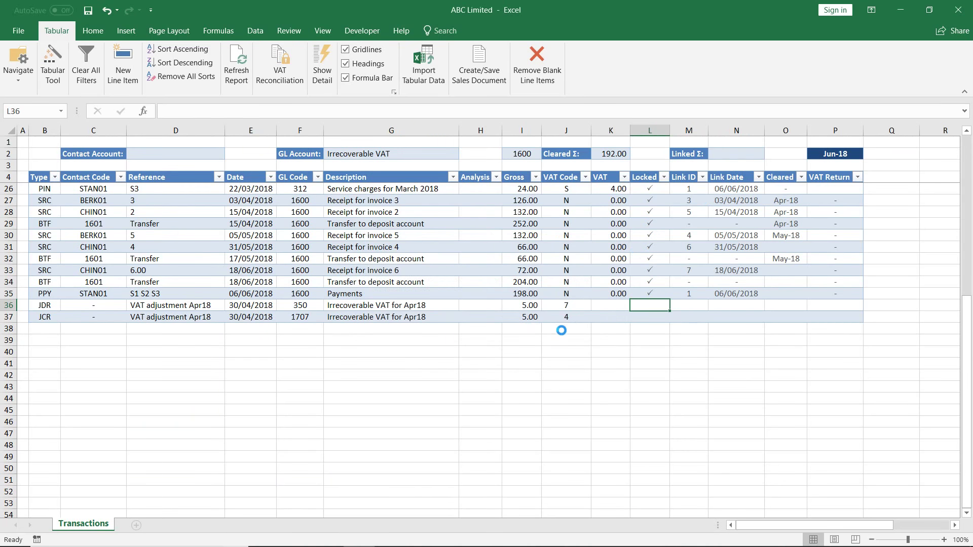
left_click(649, 305)
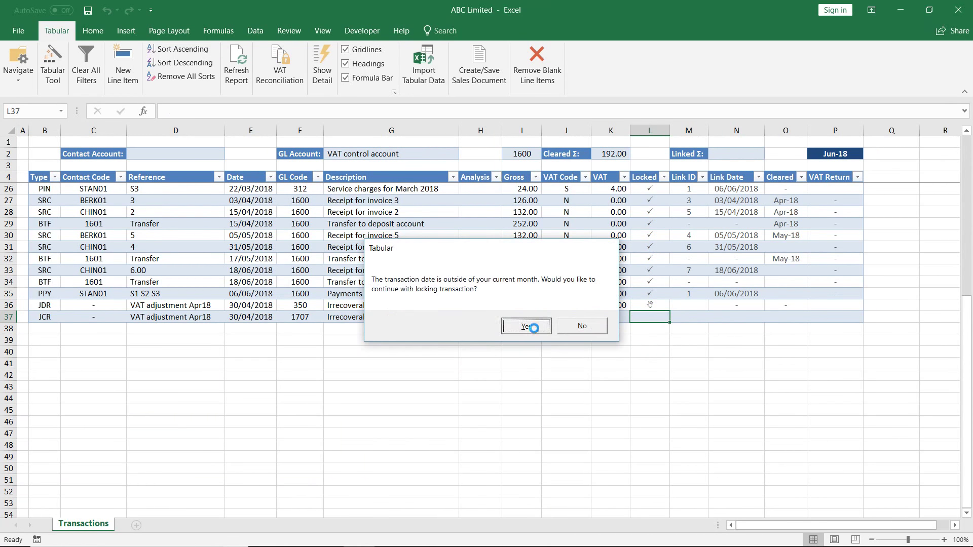
left_click(527, 327)
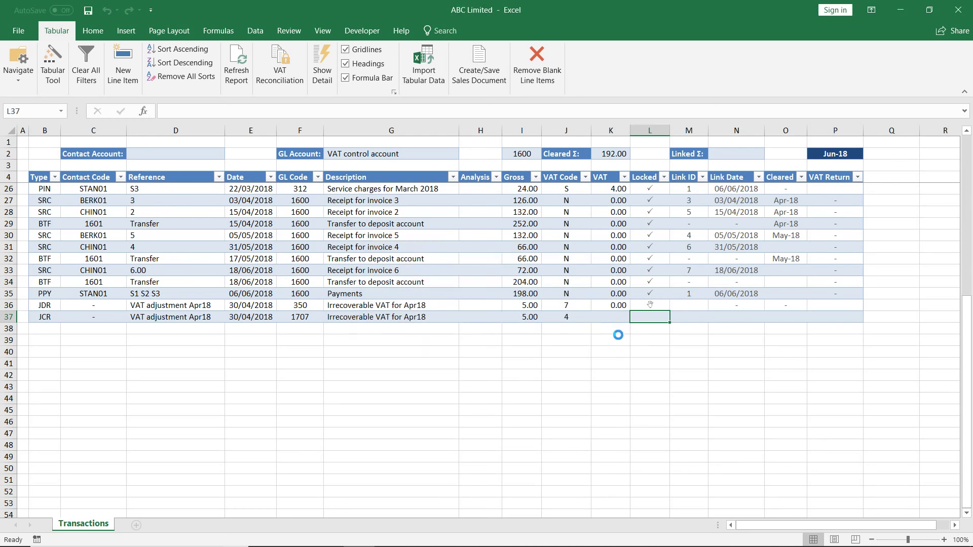
left_click(645, 304)
left_click(657, 318)
left_click(651, 304)
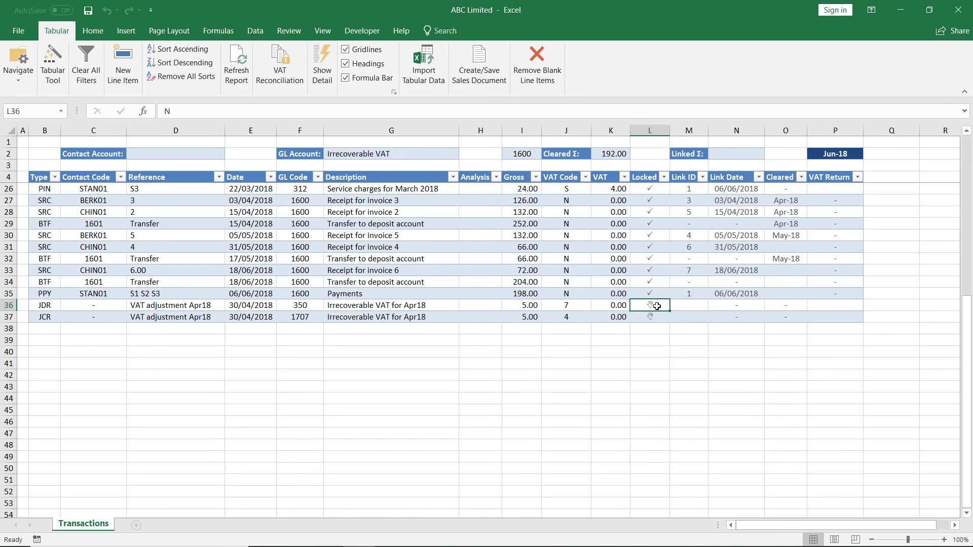
left_click(654, 317)
- Mark the JDR and JCR lines with L as their link ID and link them together to post the journal
left_click(687, 306)
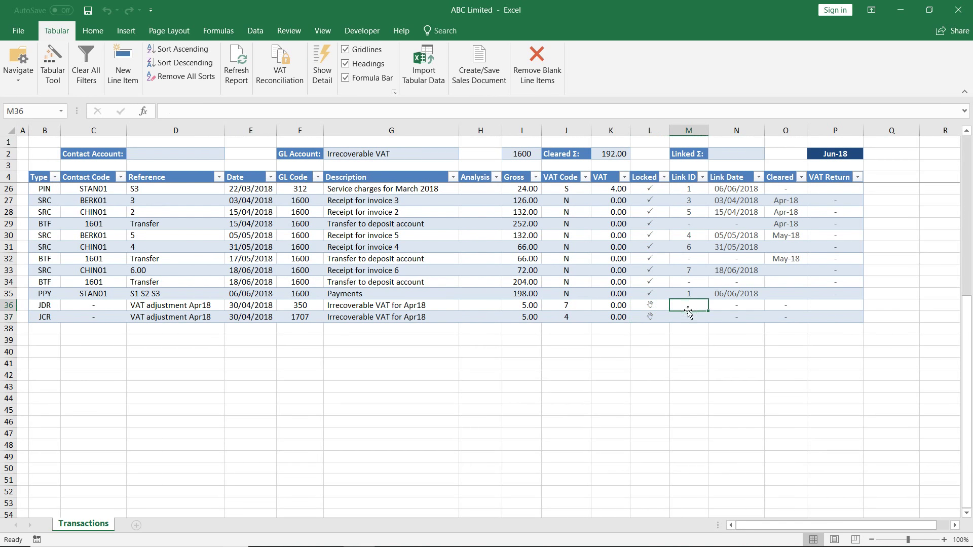
left_click(691, 319)
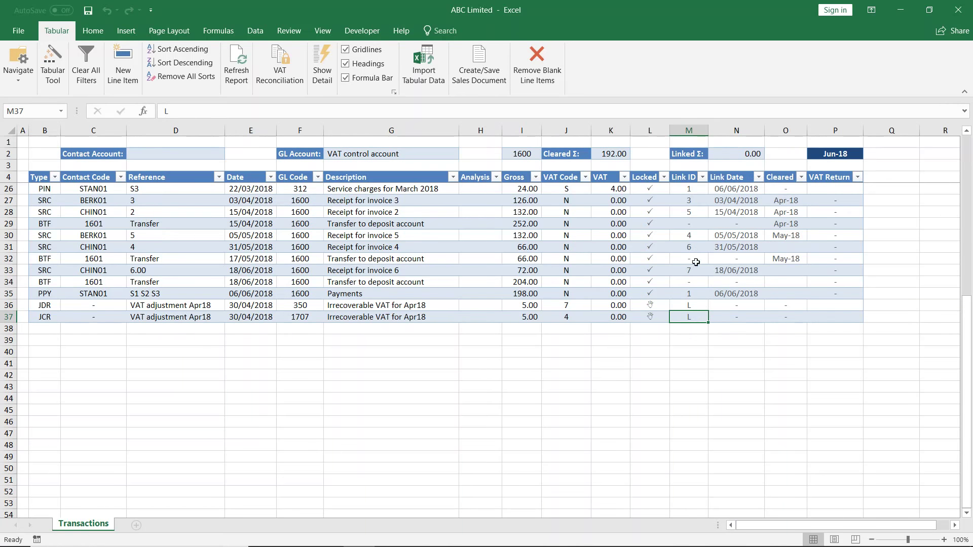
left_click(750, 153)
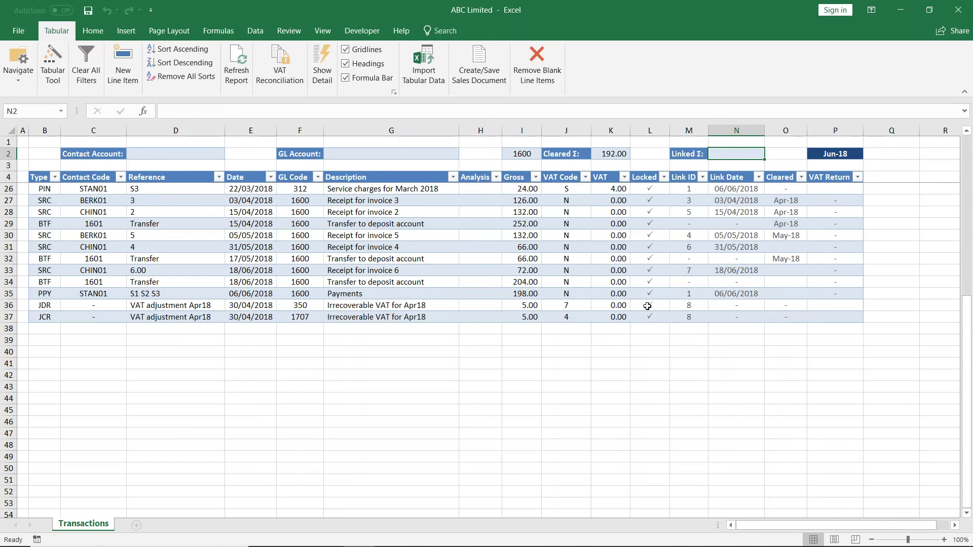
- Open the VAT Return report and refresh it to include the posted journal
left_click(29, 68)
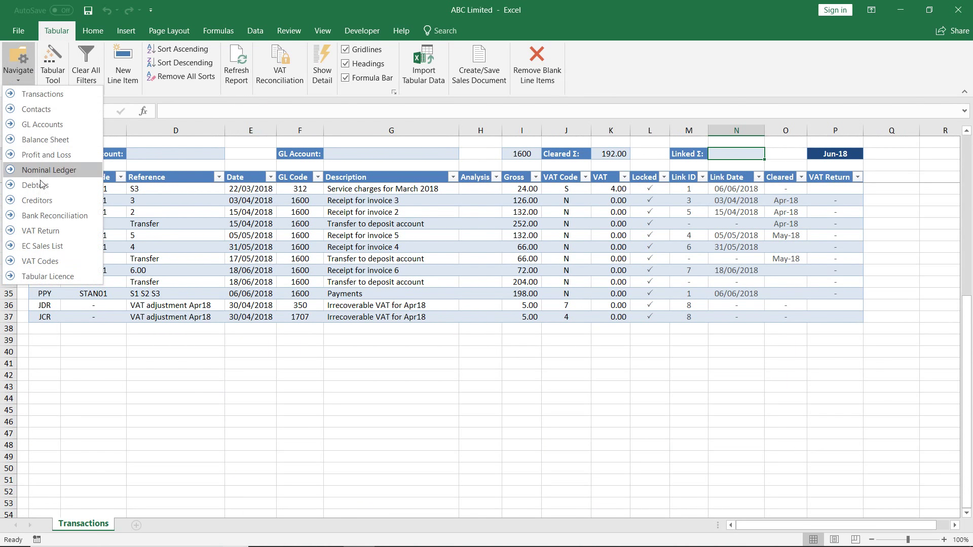
left_click(40, 231)
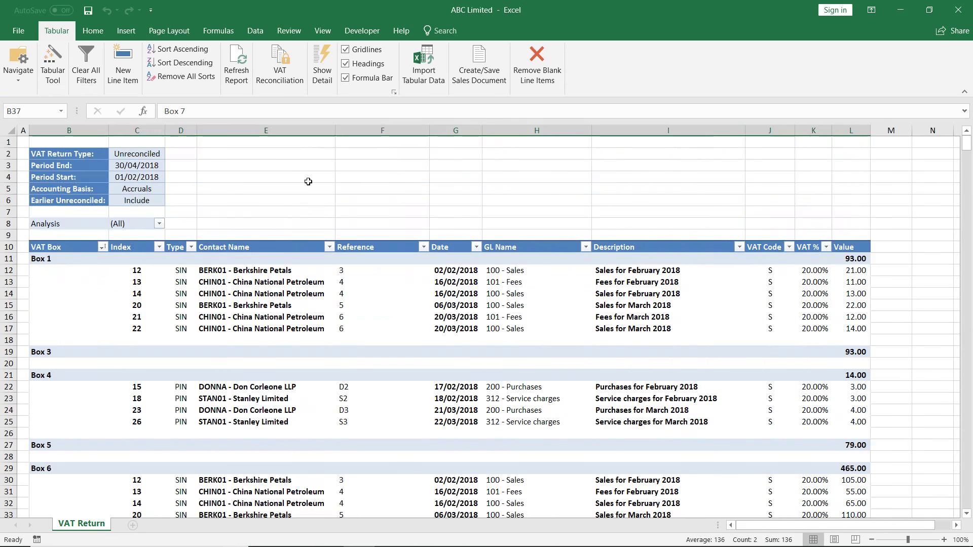
left_click(238, 61)
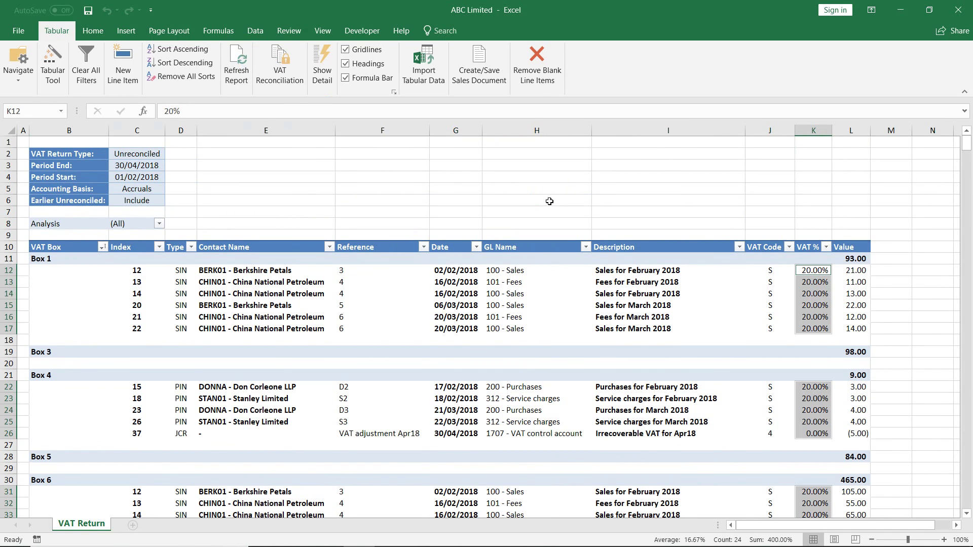
- Examine the irrecoverable VAT adjustment lines in Box 4 and Box 7 and the Box 5 value of the VAT return
scroll(711, 381, "down", 2)
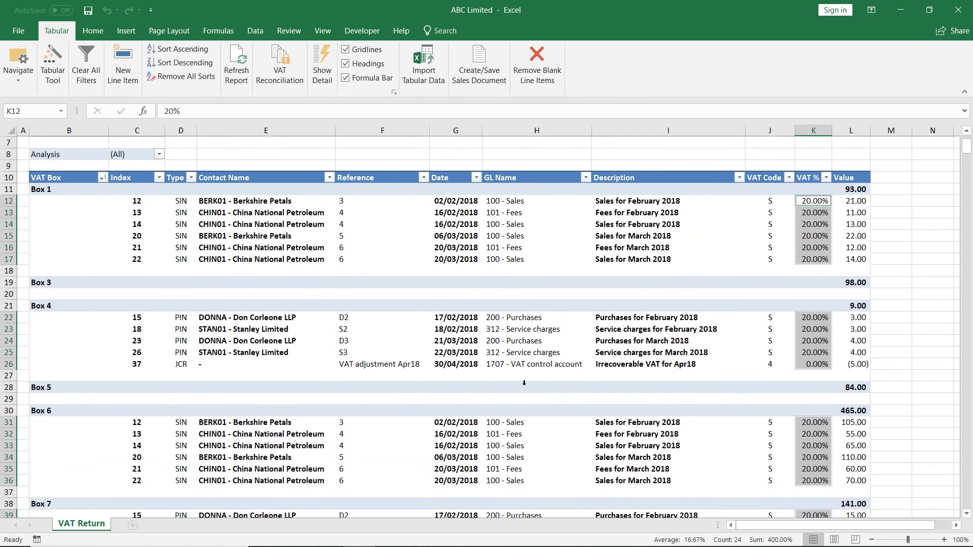
left_click(858, 361)
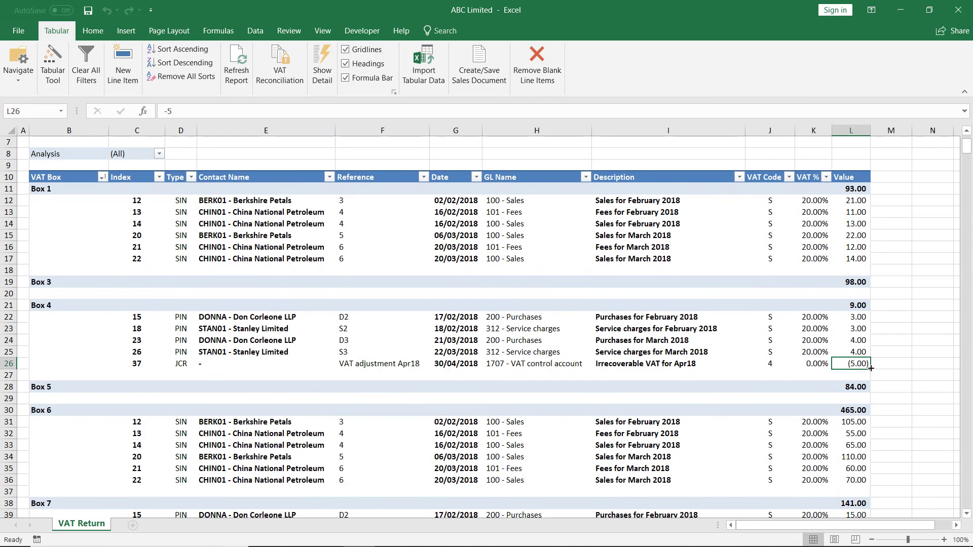
scroll(856, 357, "down", 4)
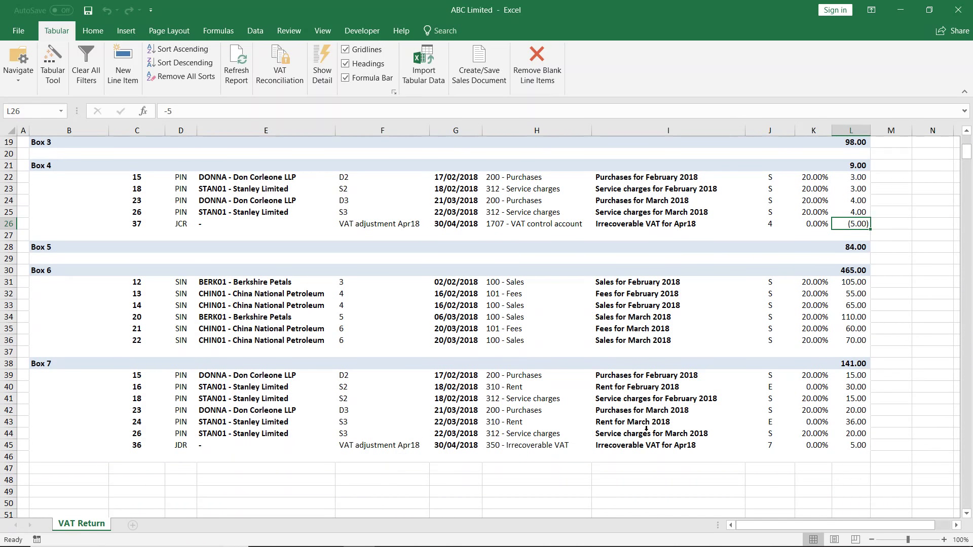
scroll(818, 354, "up", 1)
left_click(862, 282)
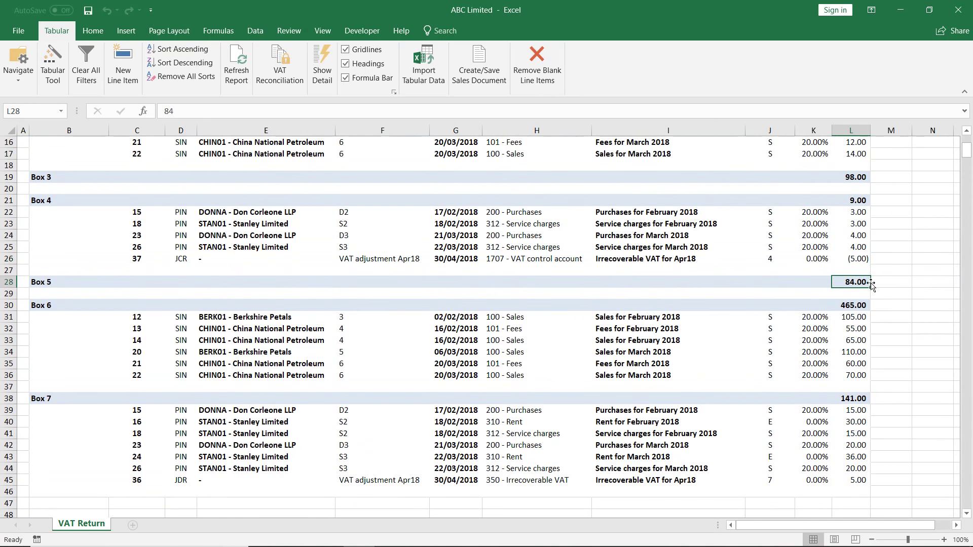
scroll(871, 286, "up", 1)
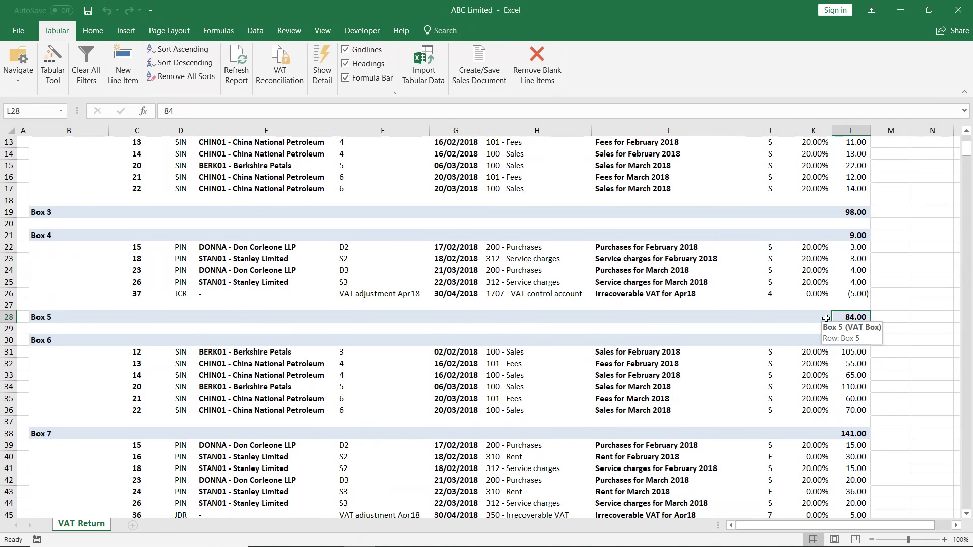
scroll(826, 319, "up", 3)
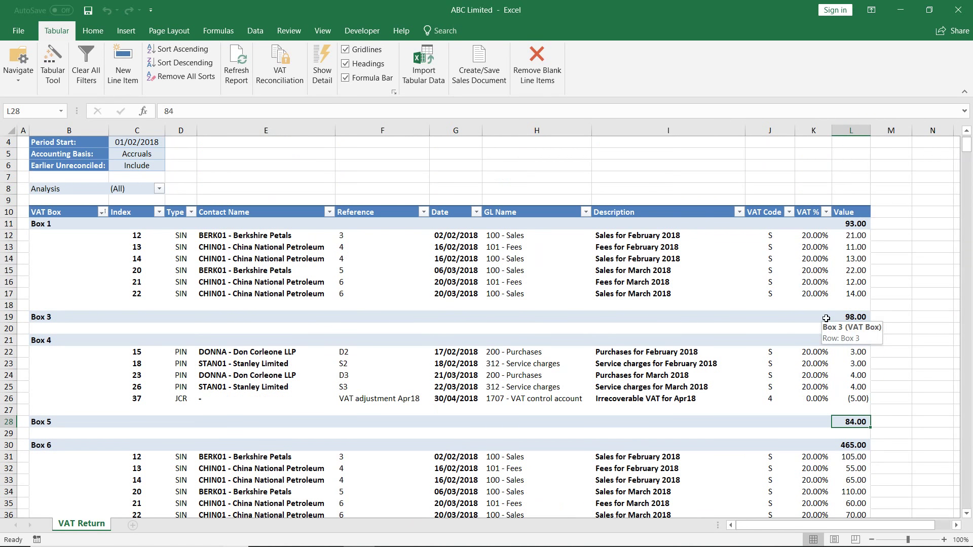